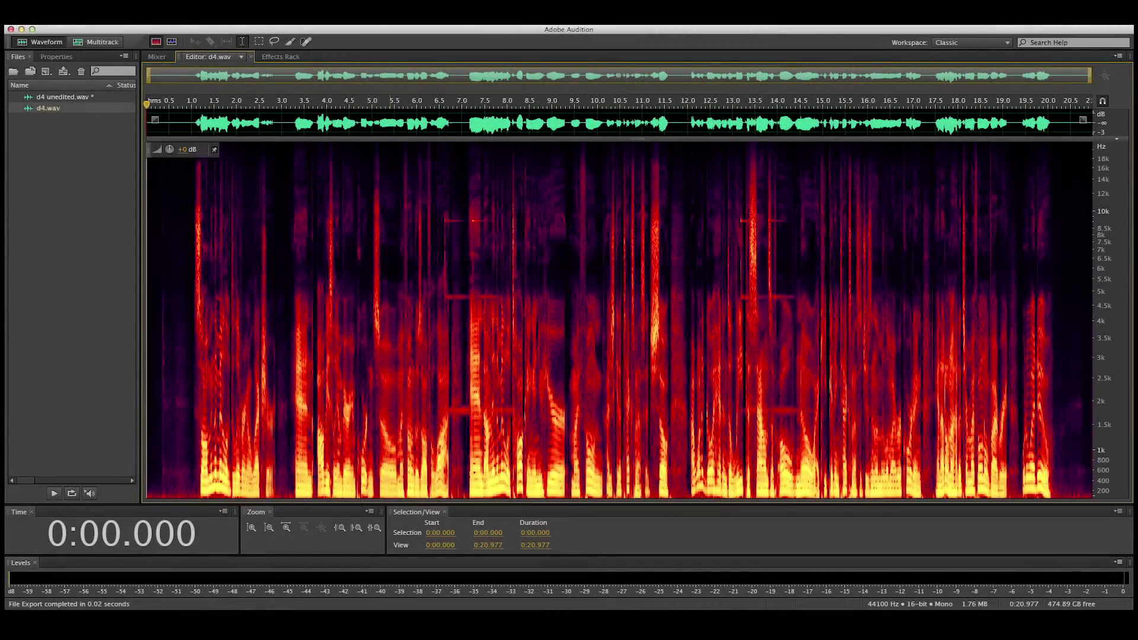
Move the playhead to the end of the d4 recording
{"action": "key", "text": "End"}
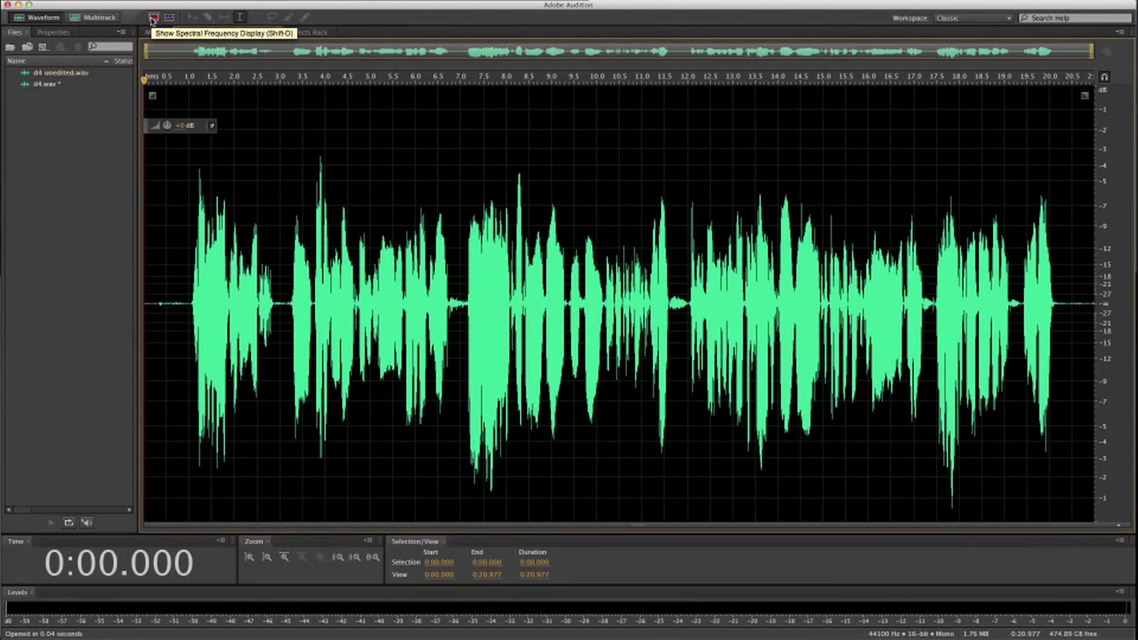
Show the spectral frequency display filling the editor, with a slim waveform strip above
{"action": "left_click", "coordinate": [153, 18]}
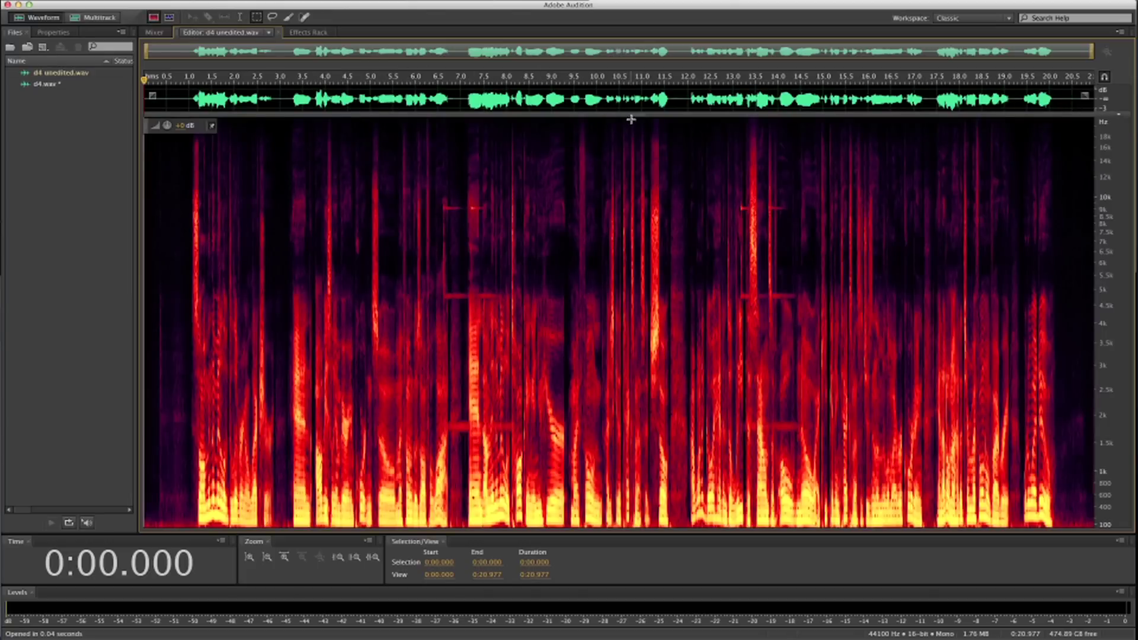
{"action": "left_click_drag", "start_coordinate": [636, 115], "coordinate": [616, 311]}
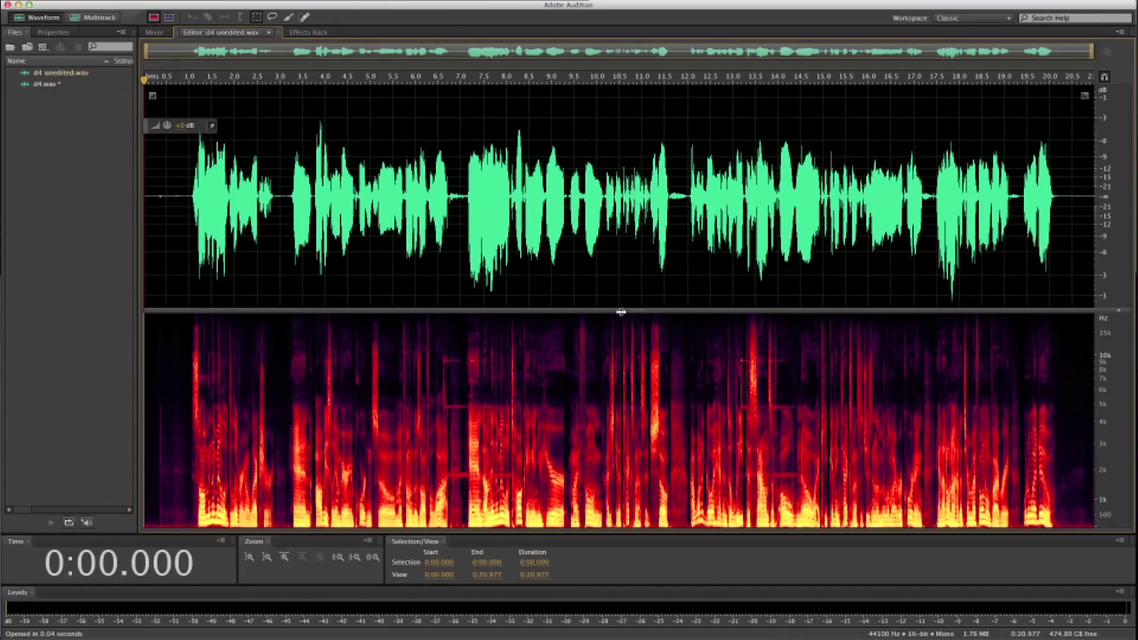
{"action": "left_click_drag", "start_coordinate": [639, 310], "coordinate": [614, 62]}
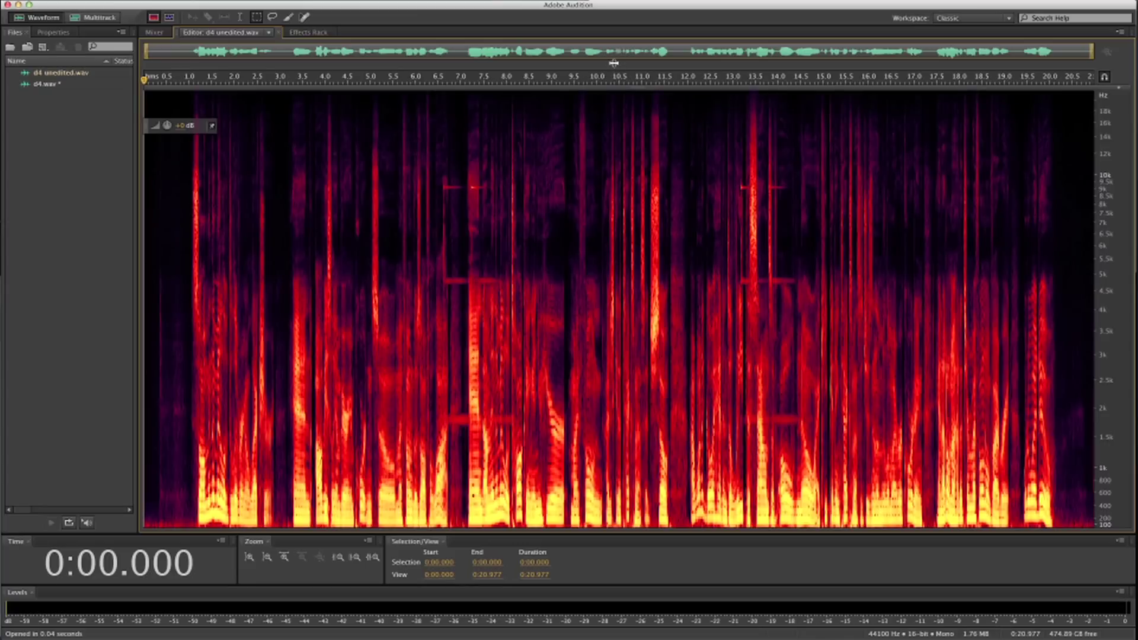
{"action": "mouse_move", "coordinate": [617, 105]}
{"action": "left_mouse_down"}
{"action": "mouse_move", "coordinate": [617, 136]}
{"action": "mouse_move", "coordinate": [617, 117]}
{"action": "left_mouse_up"}
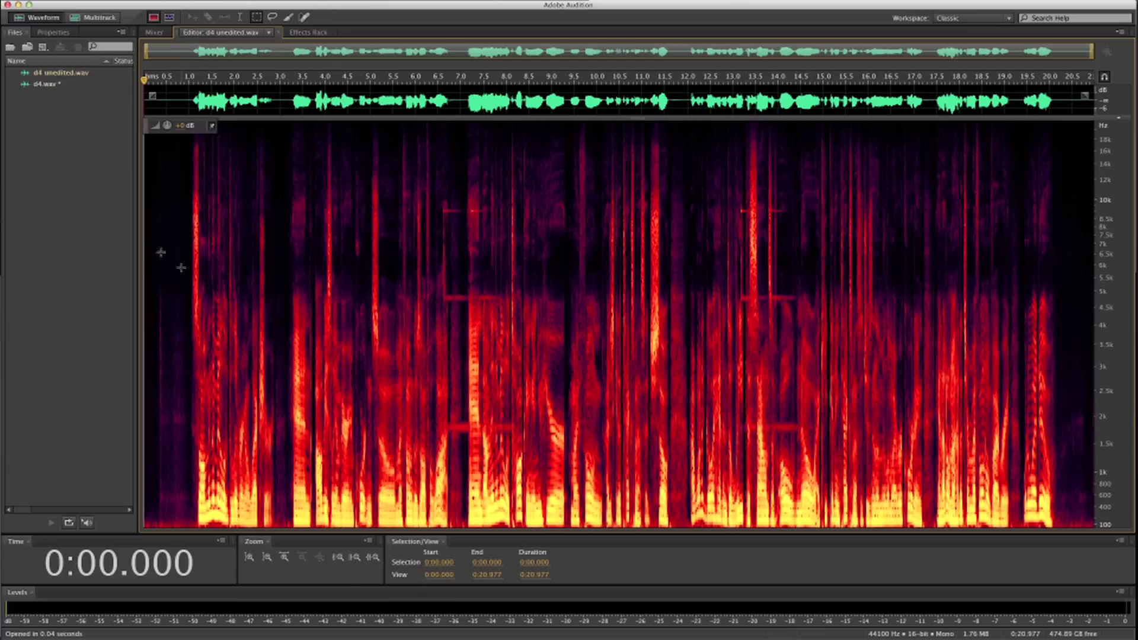
Play the unedited recording from the start, then switch to the Marquee Selection tool
{"action": "left_click", "coordinate": [239, 17]}
{"action": "left_click", "coordinate": [148, 150]}
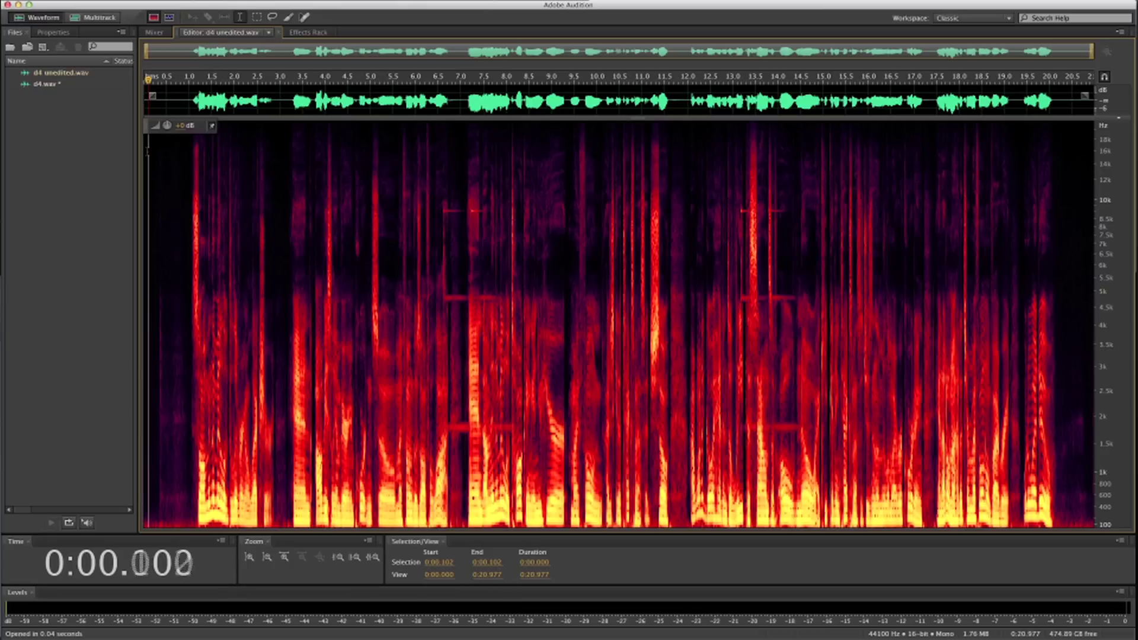
{"action": "key", "text": "space"}
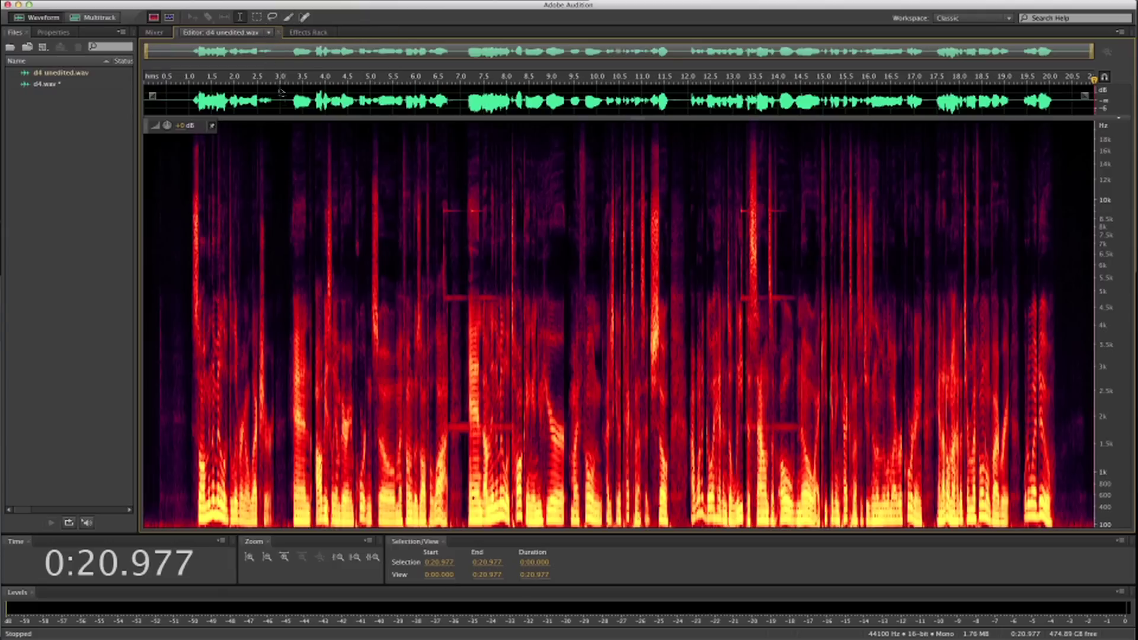
{"action": "key", "text": "e"}
Zoom in and delete the beep lines at ~1.8, ~4.7 and ~10 kHz around 6.6–8.2 s
{"action": "scroll", "coordinate": [450, 426], "scroll_direction": "up", "scroll_amount": 2}
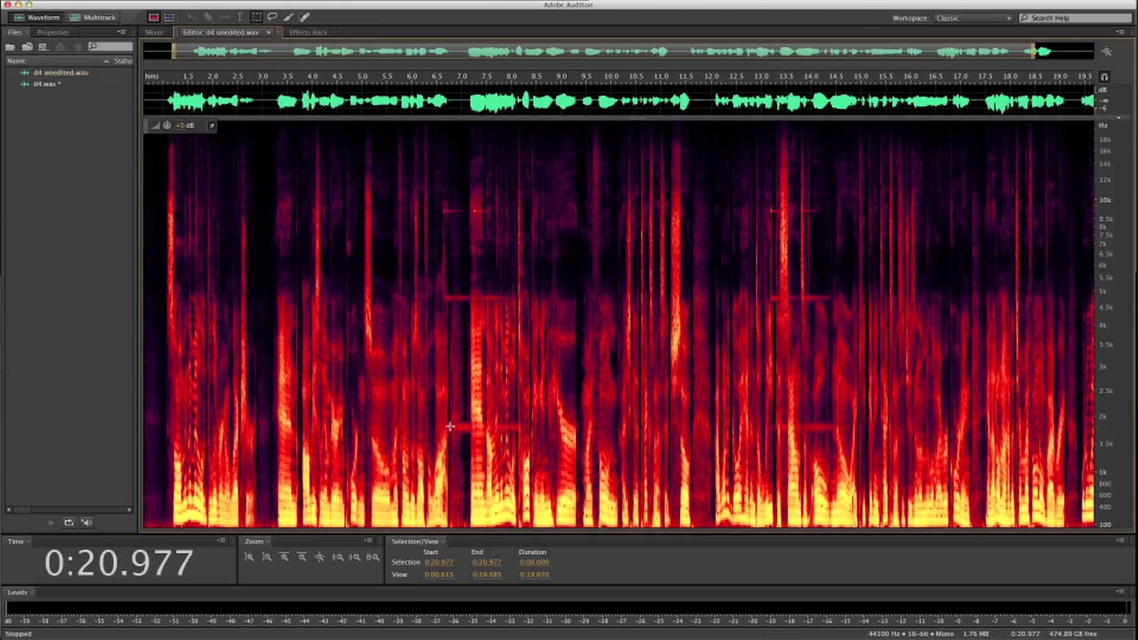
{"action": "scroll", "coordinate": [450, 426], "scroll_direction": "up", "scroll_amount": 1}
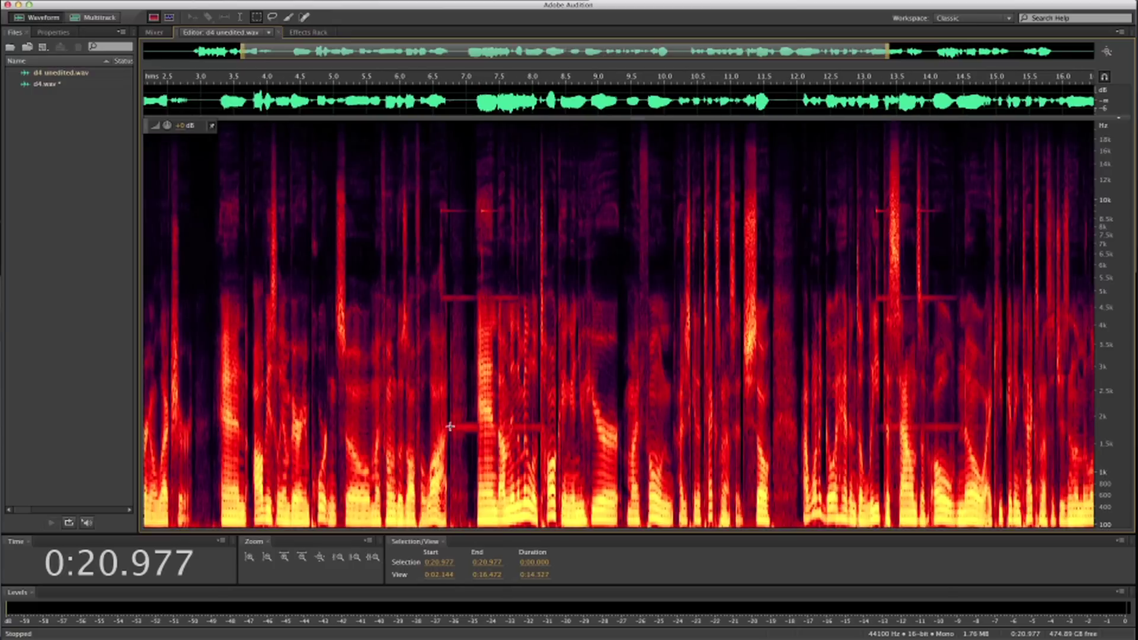
{"action": "left_click_drag", "start_coordinate": [447, 418], "coordinate": [542, 435]}
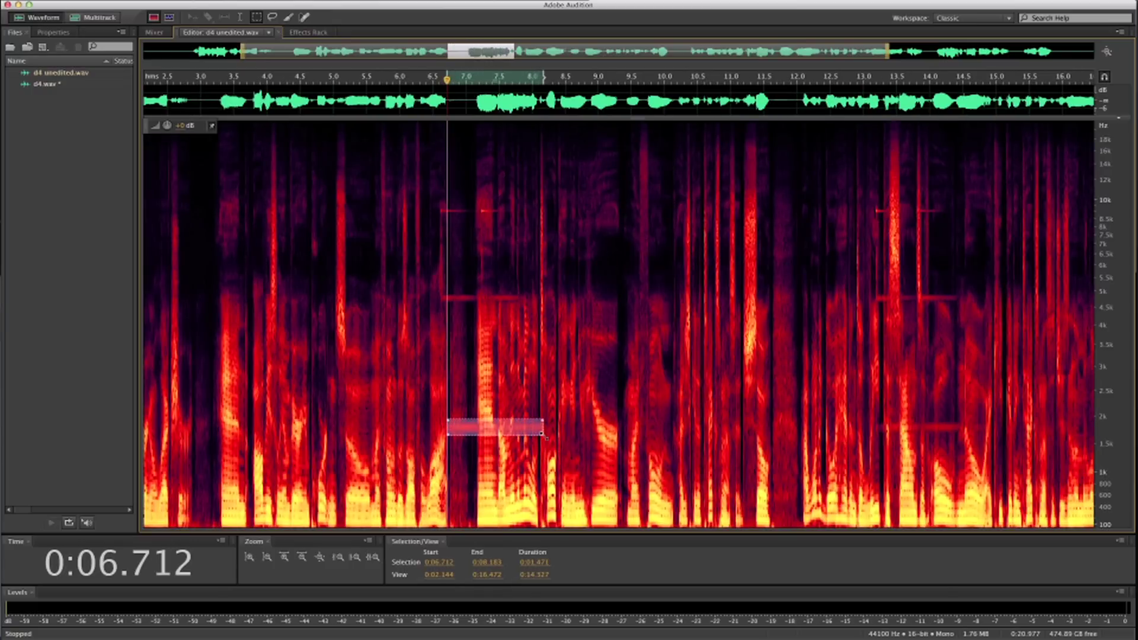
{"action": "key", "text": "Delete"}
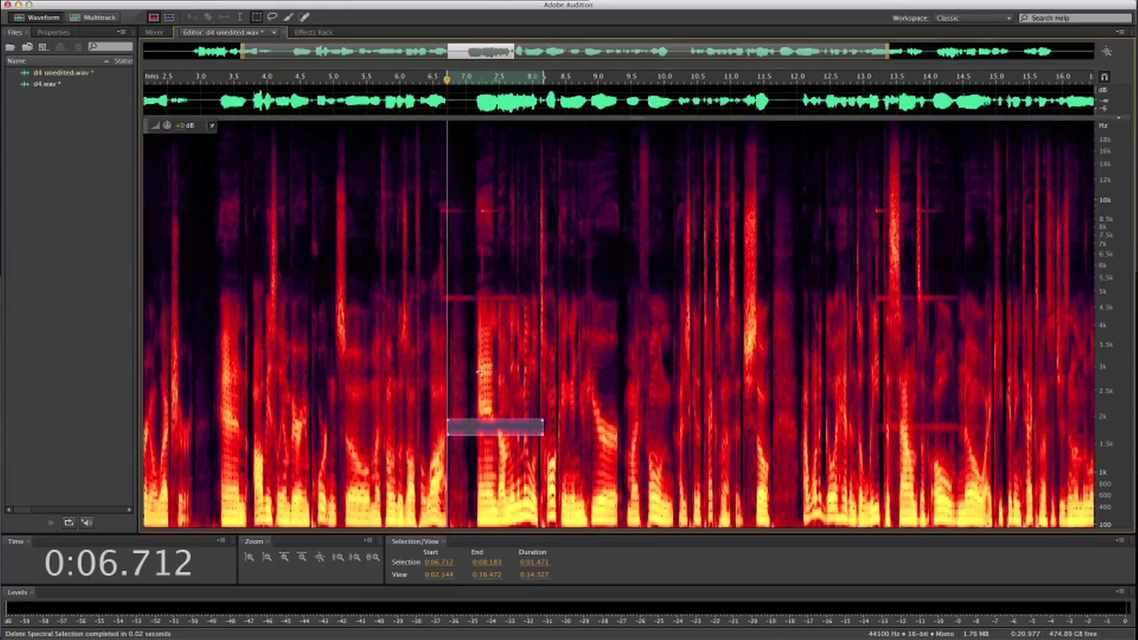
{"action": "left_click_drag", "start_coordinate": [441, 293], "coordinate": [523, 302]}
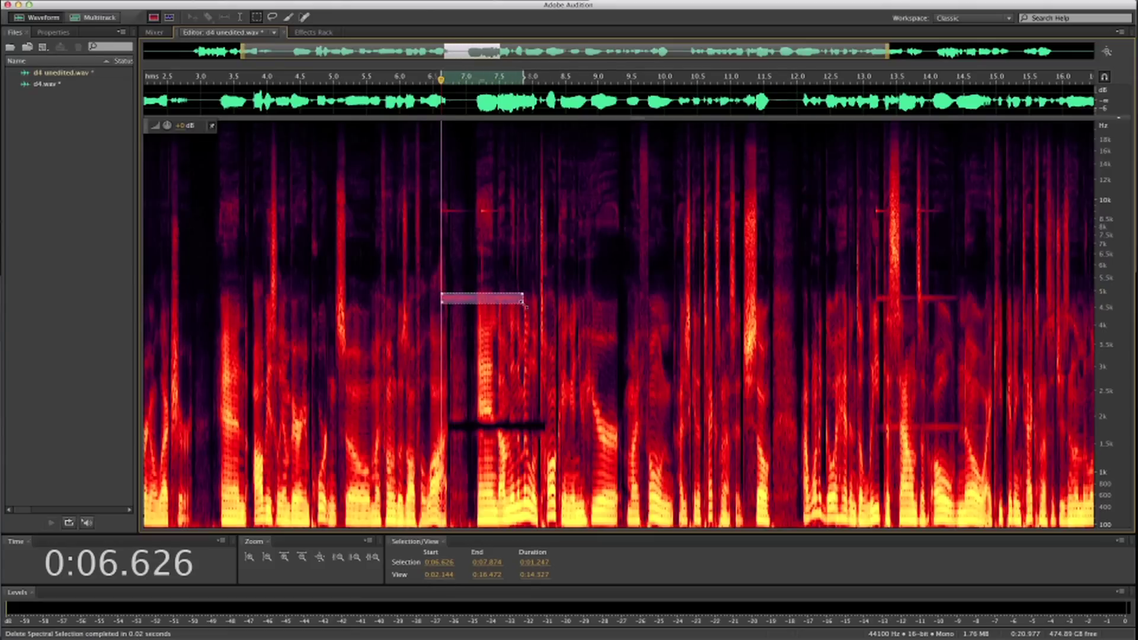
{"action": "key", "text": "Delete"}
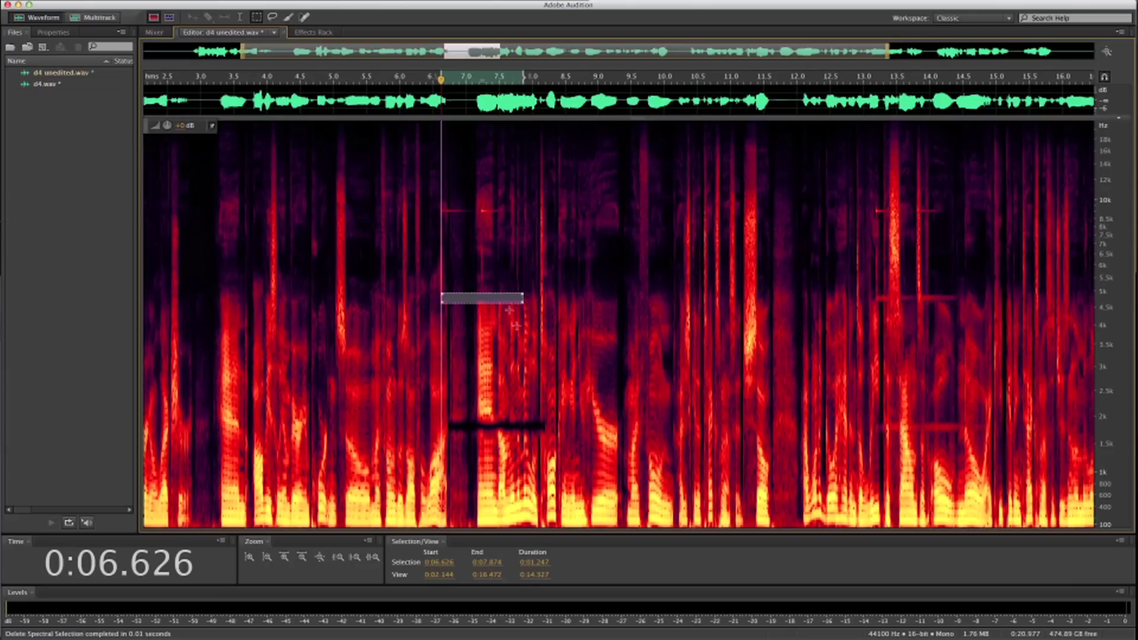
{"action": "left_click_drag", "start_coordinate": [439, 208], "coordinate": [506, 214]}
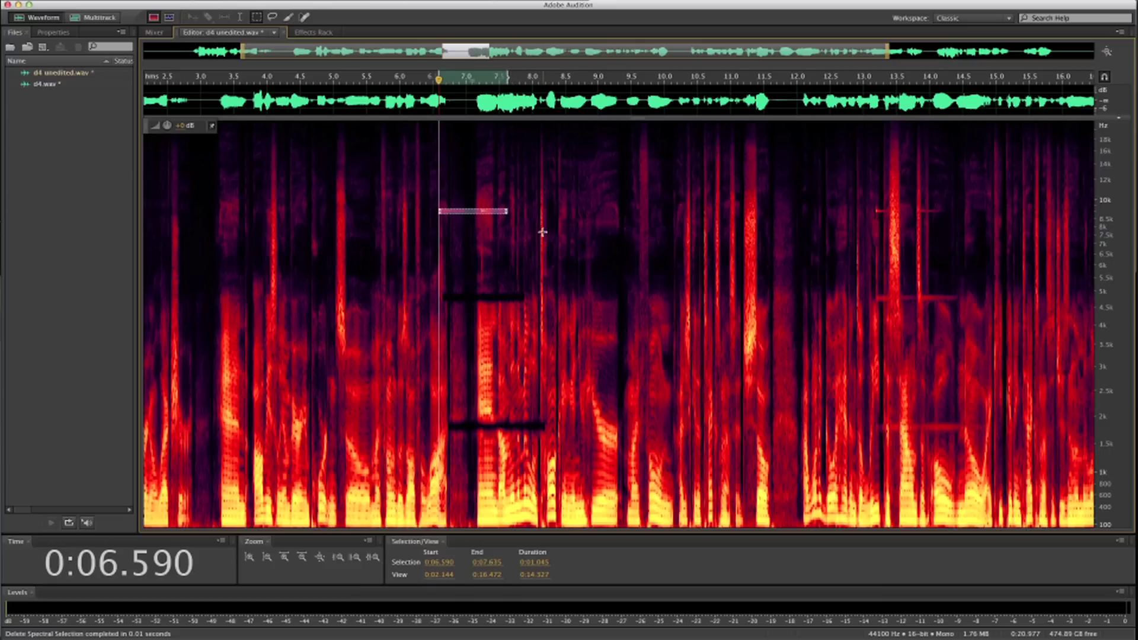
{"action": "left_click_drag", "start_coordinate": [511, 210], "coordinate": [515, 210]}
{"action": "key", "text": "Delete"}
{"action": "left_click", "coordinate": [342, 101]}
{"action": "key", "text": "space"}
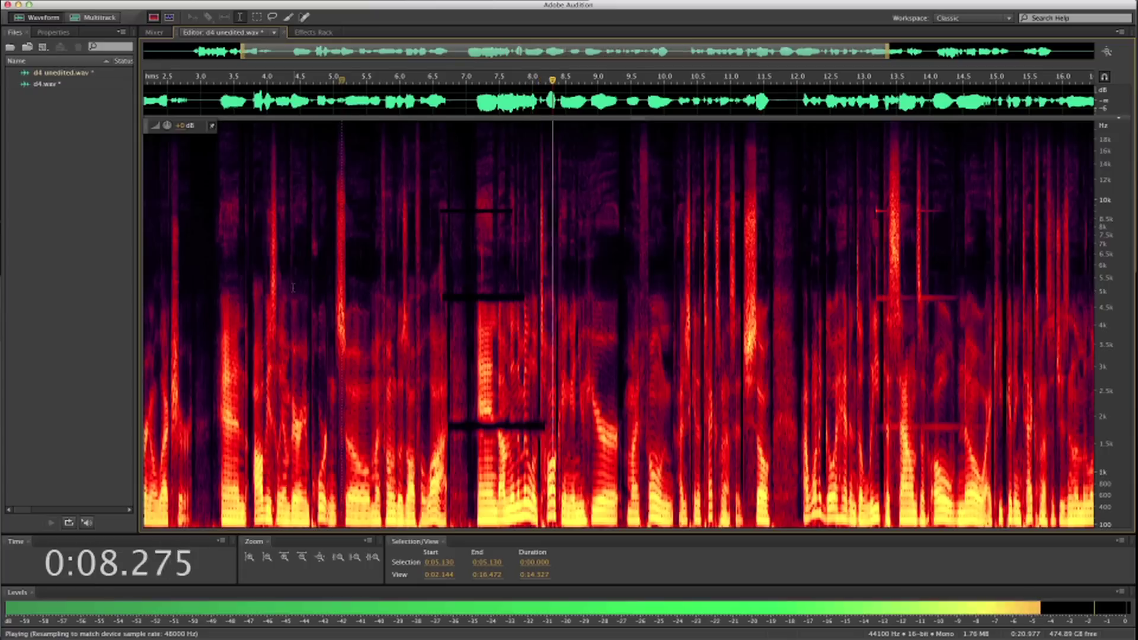
{"action": "key", "text": "space"}
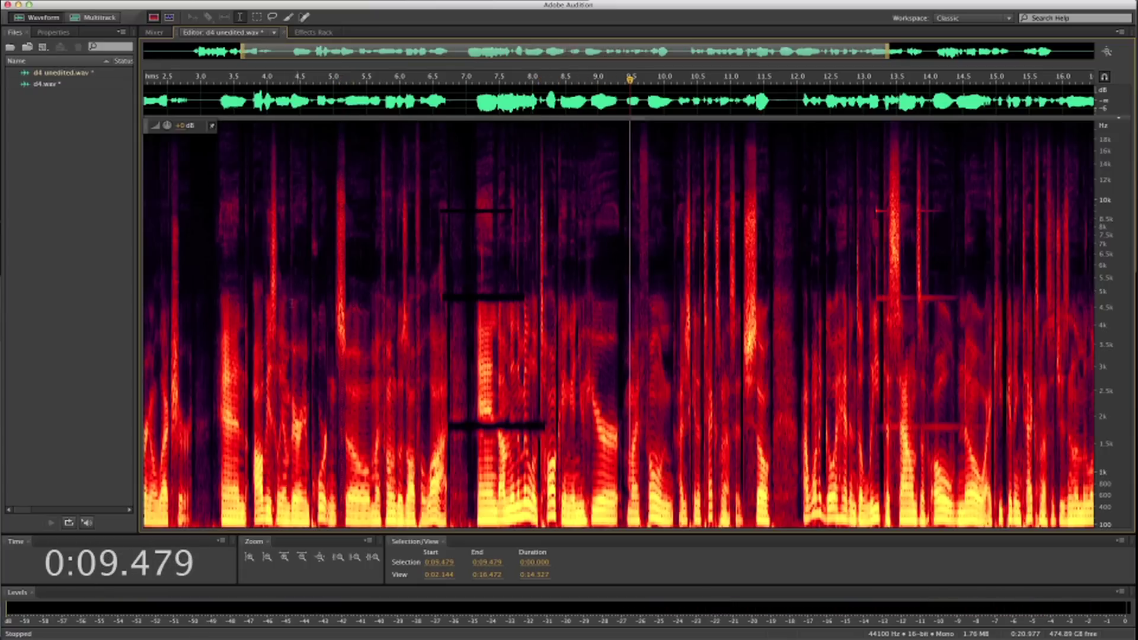
{"action": "left_click", "coordinate": [267, 78]}
{"action": "key", "text": "space"}
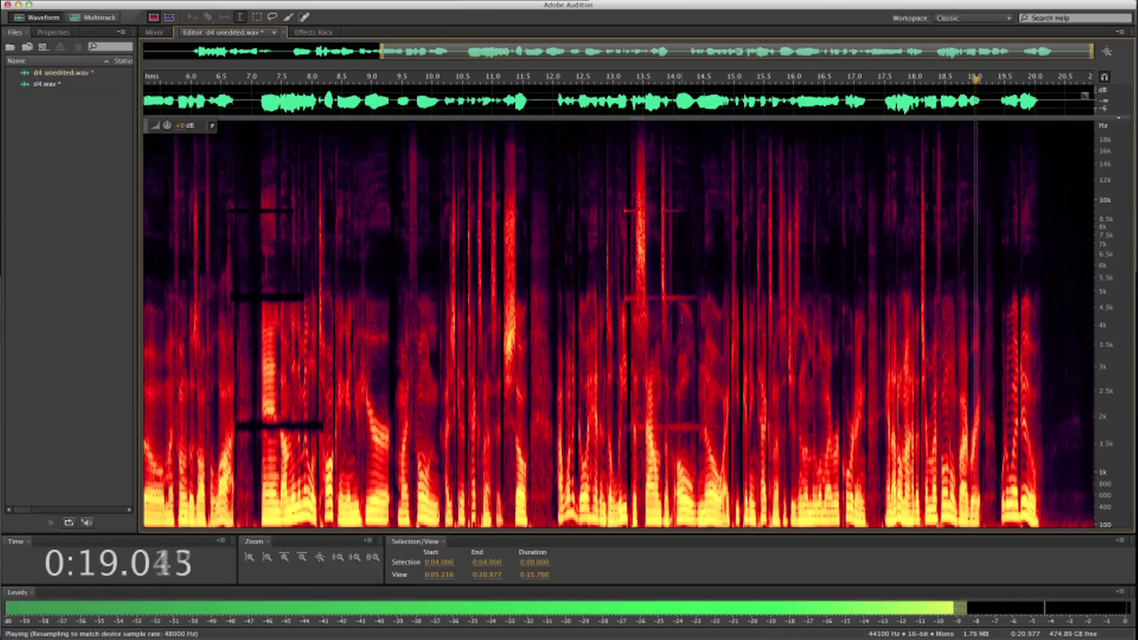
Stop playback and delete the beep lines at ~1.8, ~5 and ~10 kHz near 13.2–14.8 s
{"action": "key", "text": "space"}
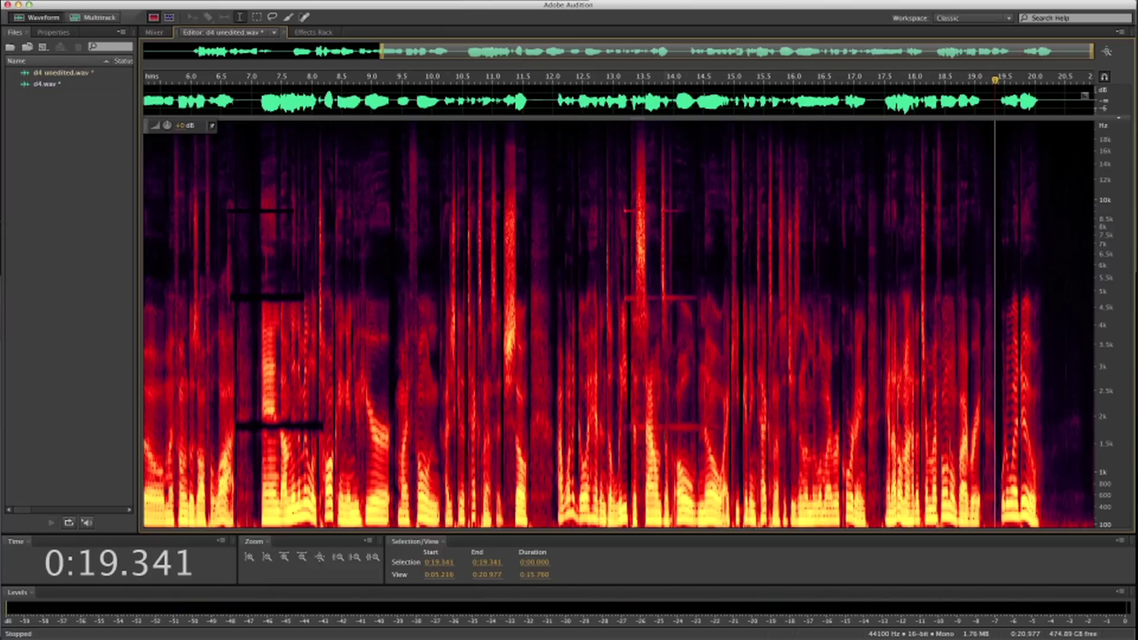
{"action": "left_click", "coordinate": [255, 17]}
{"action": "left_click_drag", "start_coordinate": [624, 422], "coordinate": [720, 431]}
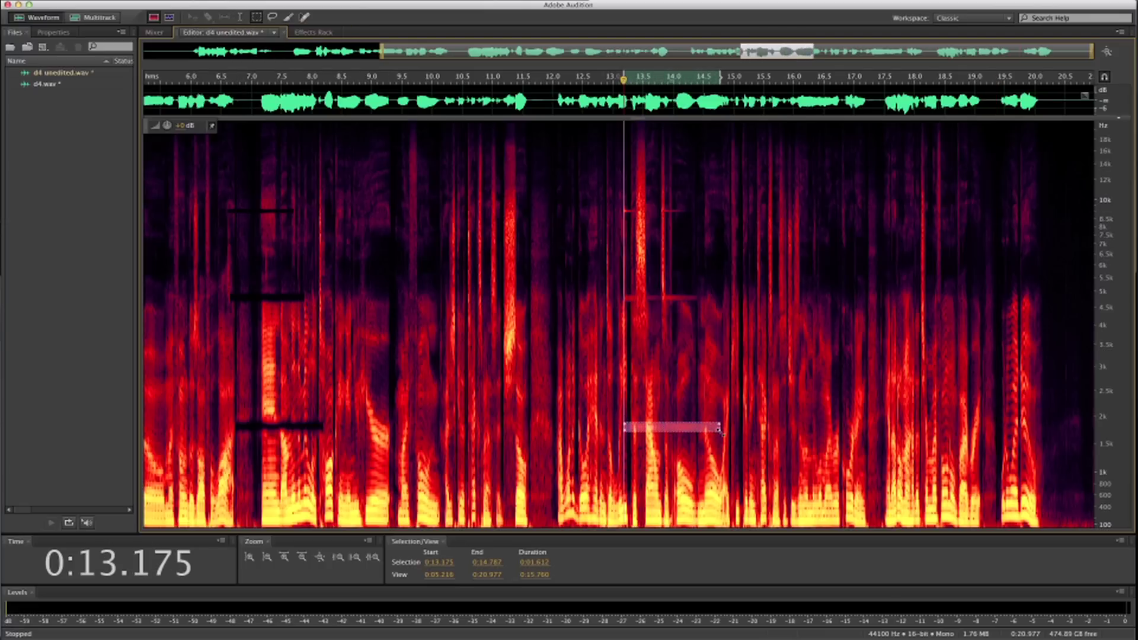
{"action": "key", "text": "Delete"}
{"action": "left_click_drag", "start_coordinate": [623, 292], "coordinate": [698, 303]}
{"action": "key", "text": "Delete"}
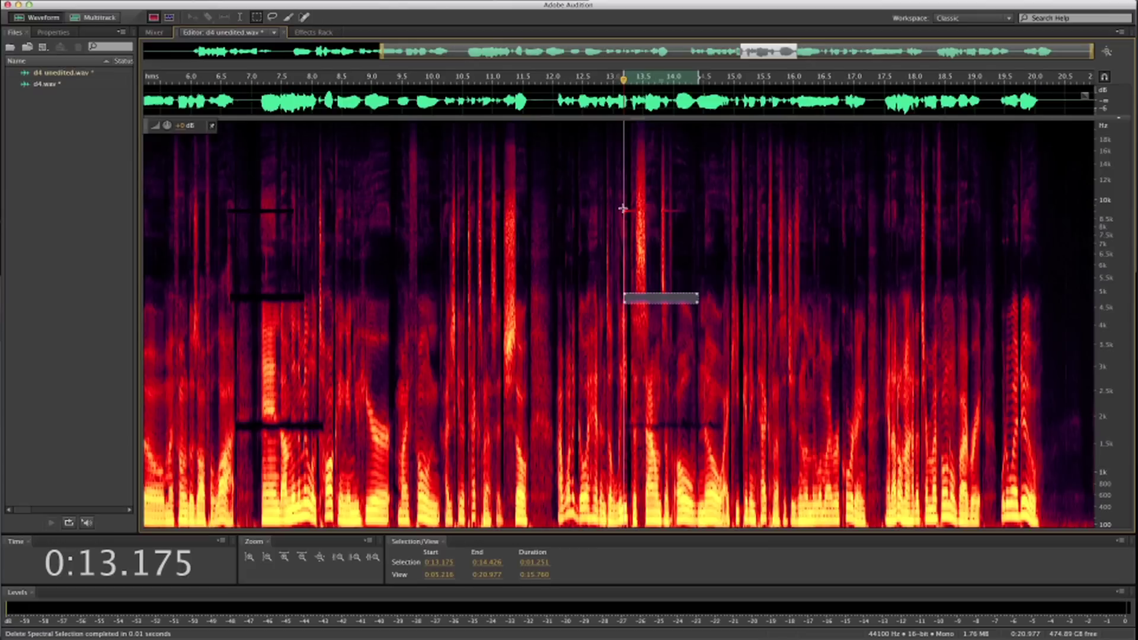
{"action": "left_click_drag", "start_coordinate": [623, 207], "coordinate": [687, 214]}
{"action": "key", "text": "Delete"}
Play back the cleaned second spot from 12.3 s, then zoom out to the full file
{"action": "left_click", "coordinate": [241, 17]}
{"action": "left_click", "coordinate": [571, 208]}
{"action": "key", "text": "space"}
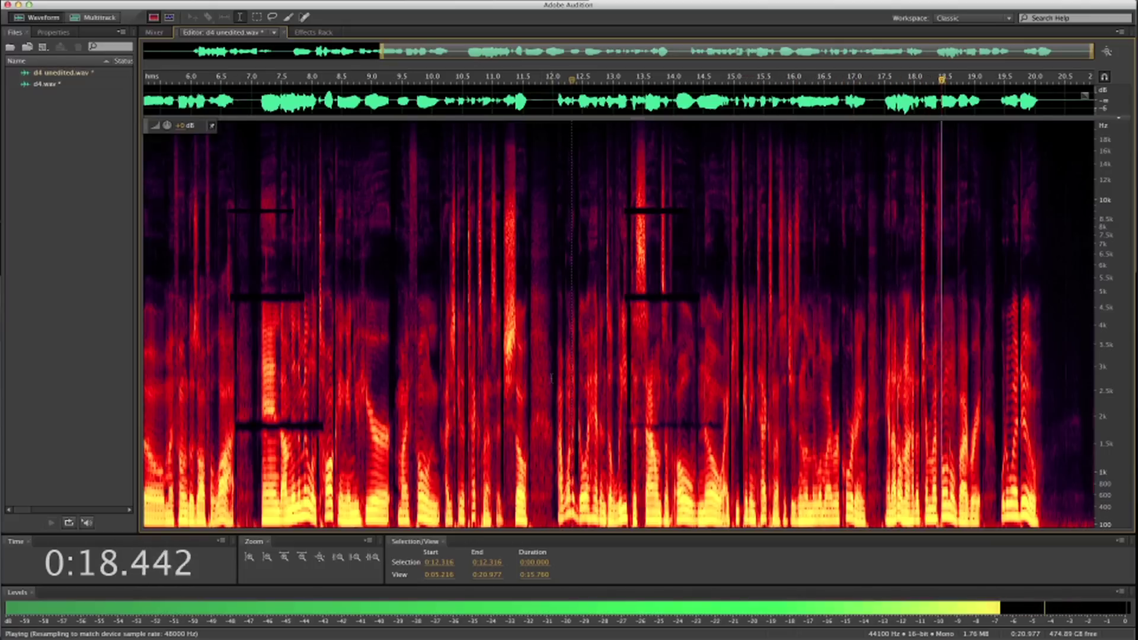
{"action": "key", "text": "backslash"}
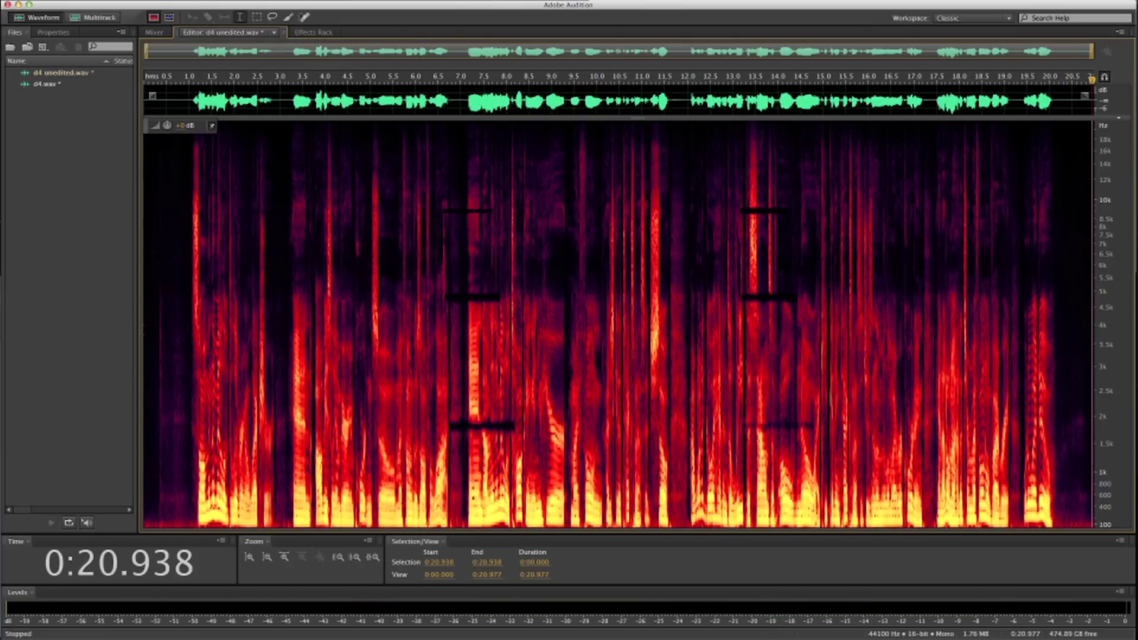
Play the cleaned recording from the beginning
{"action": "key", "text": "Home"}
{"action": "key", "text": "space"}
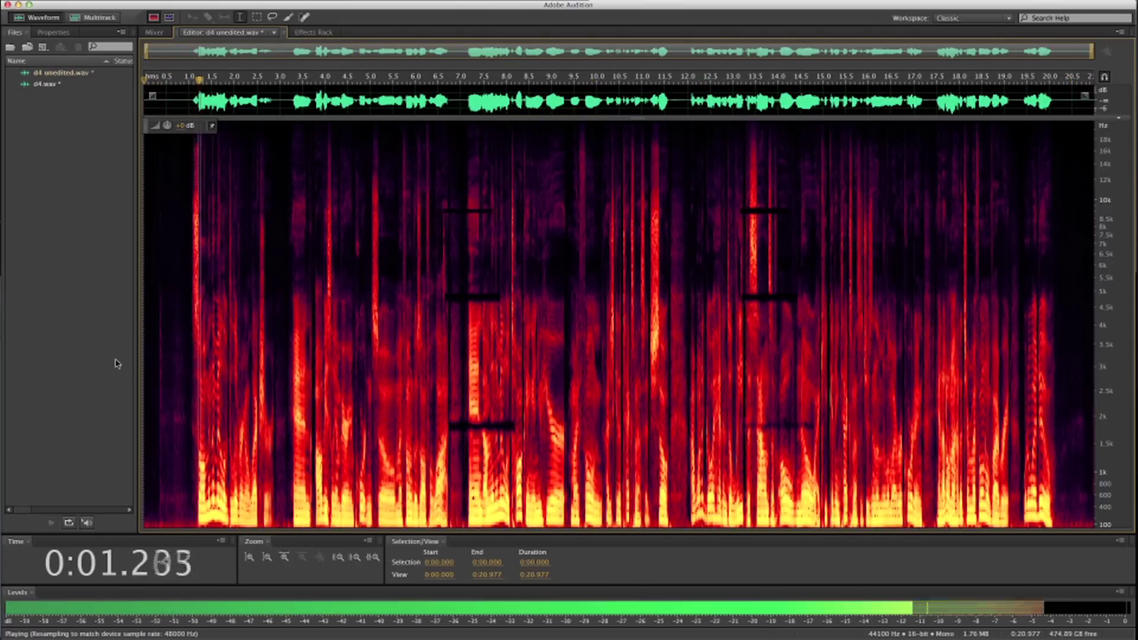